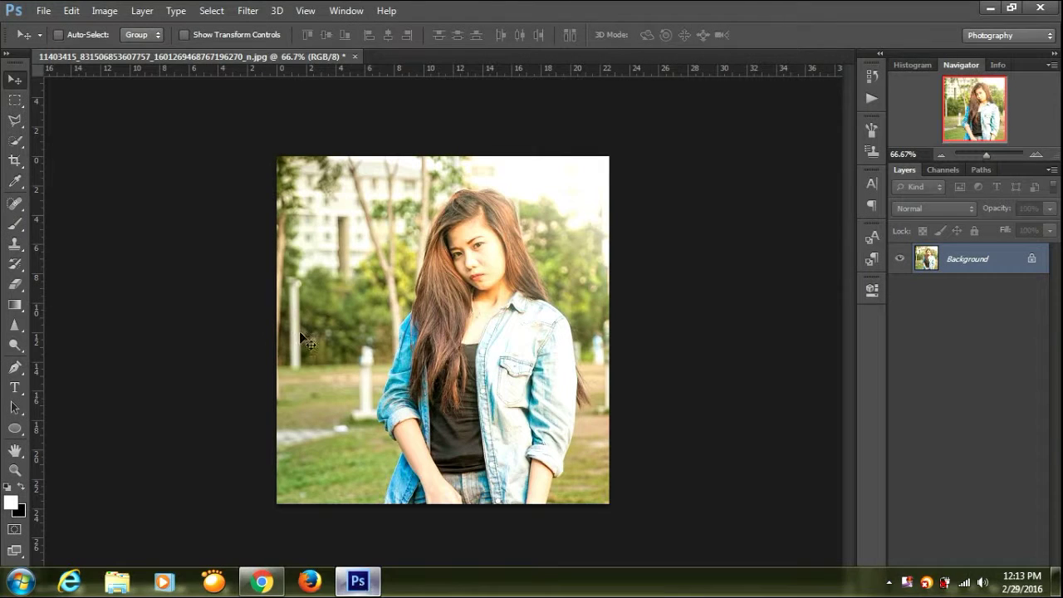
# Step: Choose the Quick Selection tool to start selecting the woman's figure
pyautogui.click(15, 141)
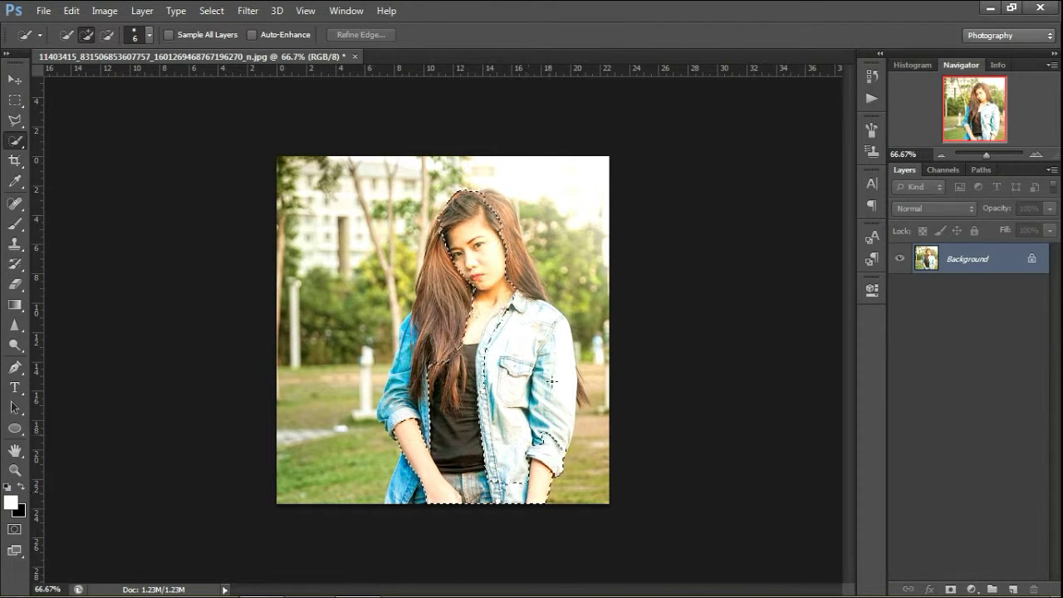
# Step: Extend the selection over her hair and arm, smooth its edge to 19, and convert it to a layer mask
pyautogui.moveTo(440, 249); pyautogui.dragTo(413, 449)
pyautogui.click(376, 37)
pyautogui.moveTo(780, 234); pyautogui.dragTo(826, 240)
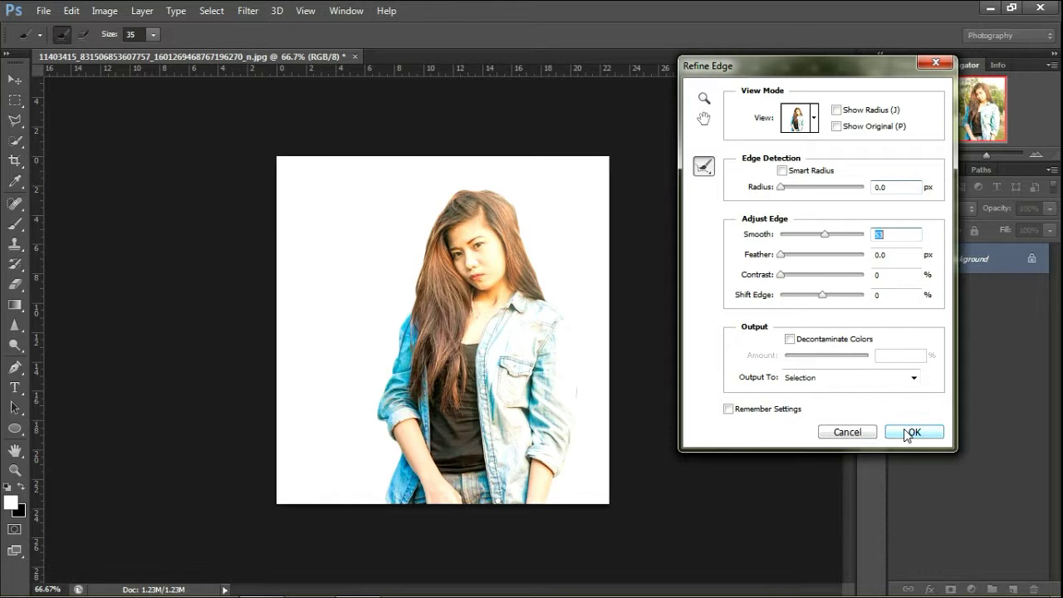
pyautogui.click(913, 432)
pyautogui.click(950, 588)
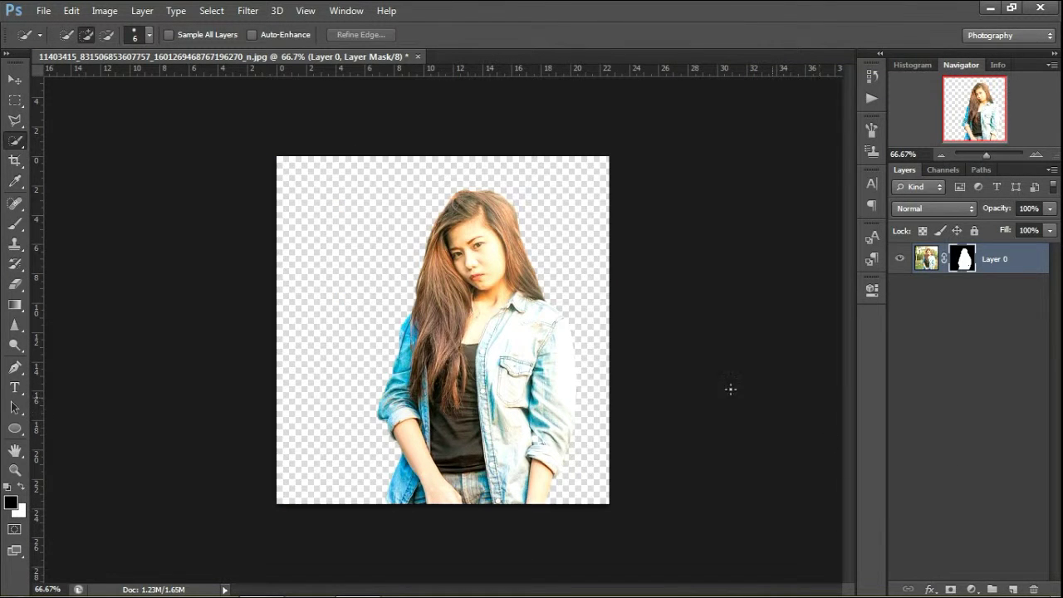
# Step: Add a white Solid Color fill layer beneath the woman's layer
pyautogui.click(971, 589)
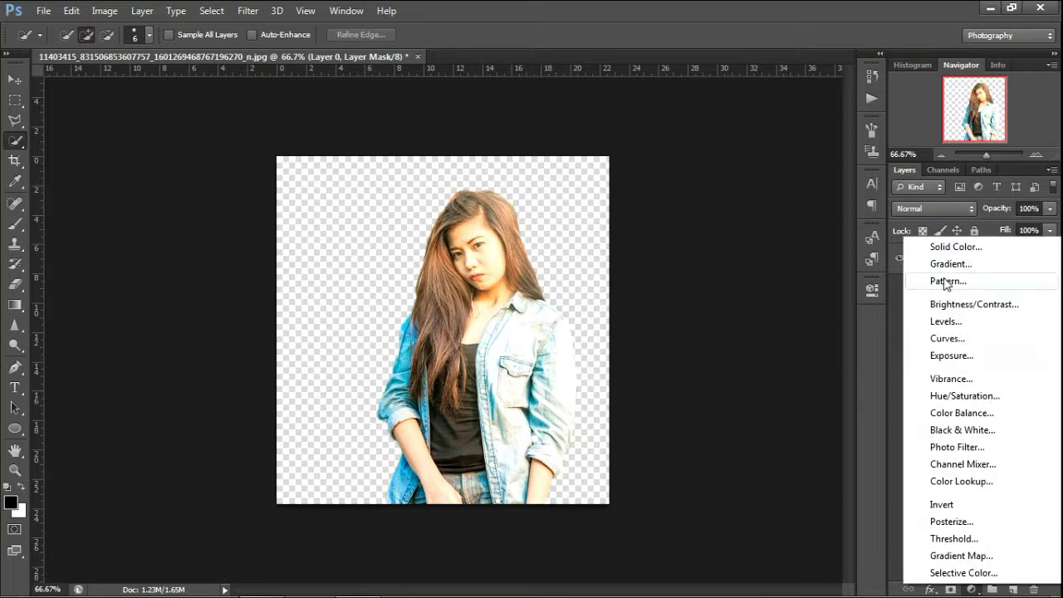
pyautogui.click(951, 248)
pyautogui.click(951, 96)
pyautogui.moveTo(992, 253); pyautogui.dragTo(996, 300)
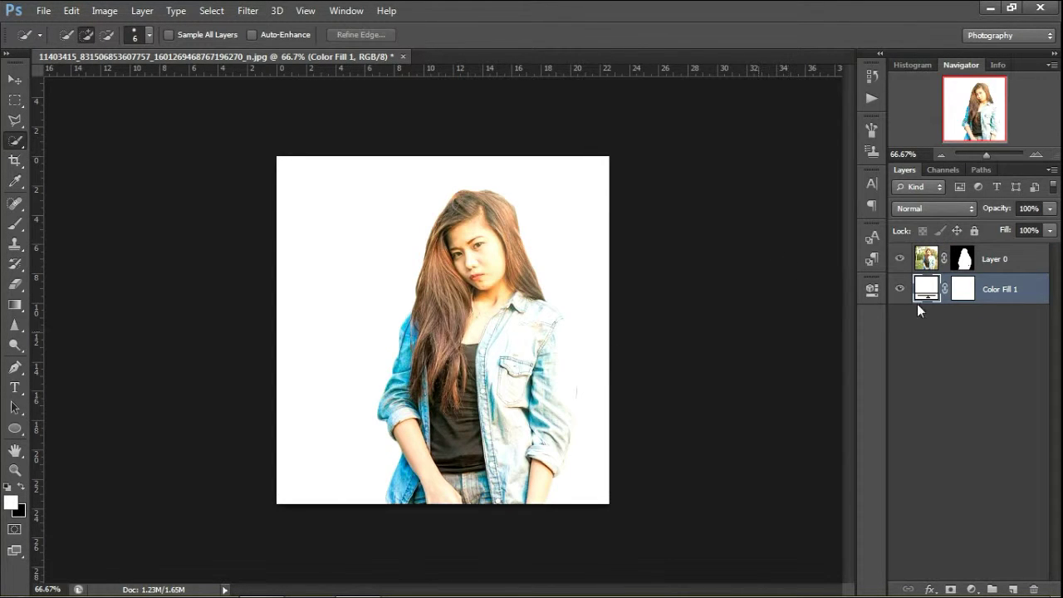
pyautogui.click(1012, 264)
# Step: Widen the canvas with the Crop tool and flatten the image
pyautogui.click(14, 160)
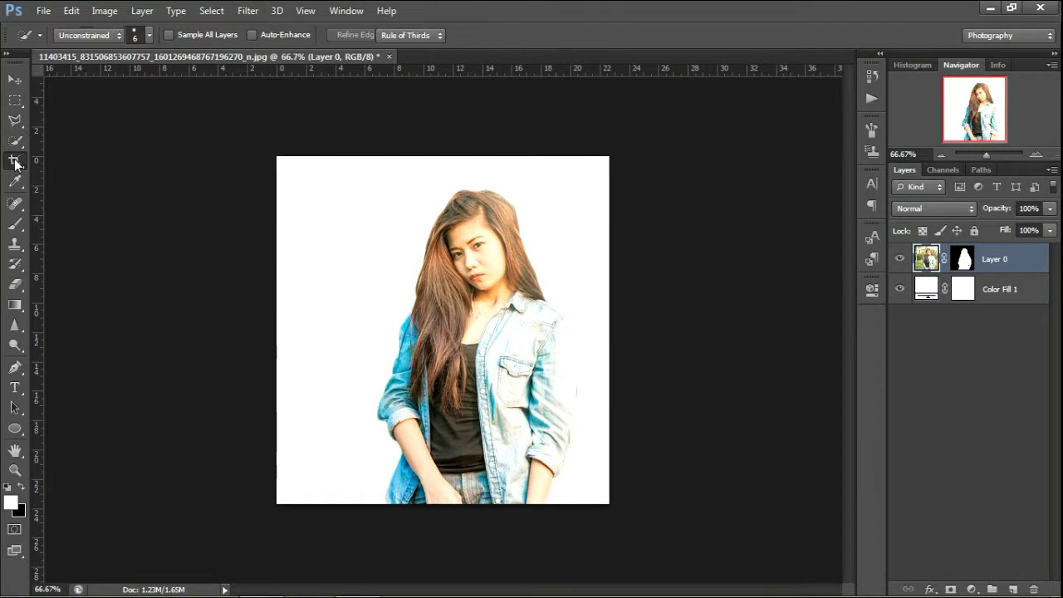
pyautogui.moveTo(608, 329); pyautogui.dragTo(639, 333)
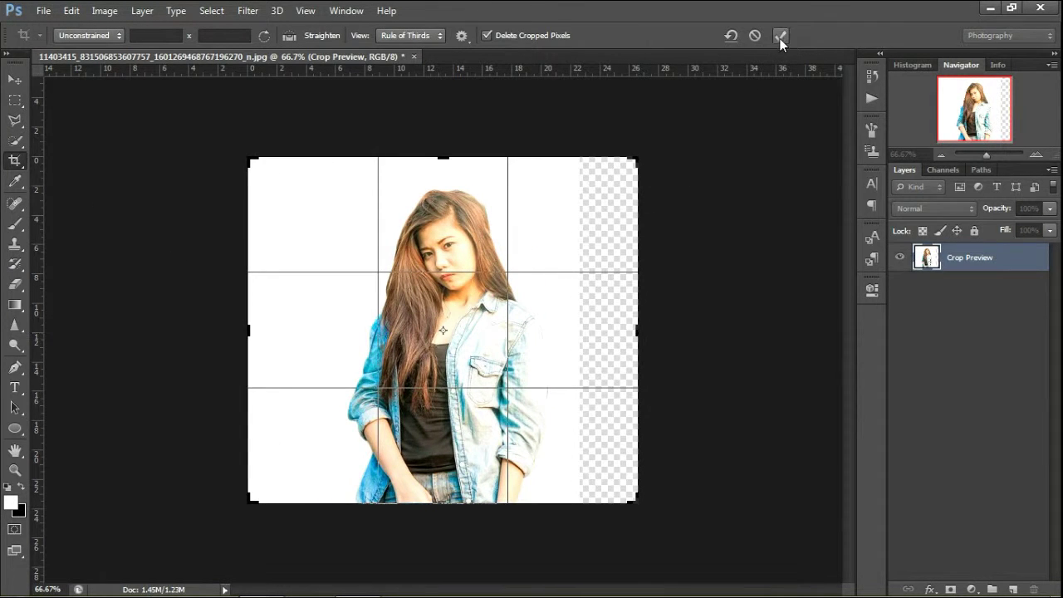
pyautogui.click(780, 37)
pyautogui.click(15, 79)
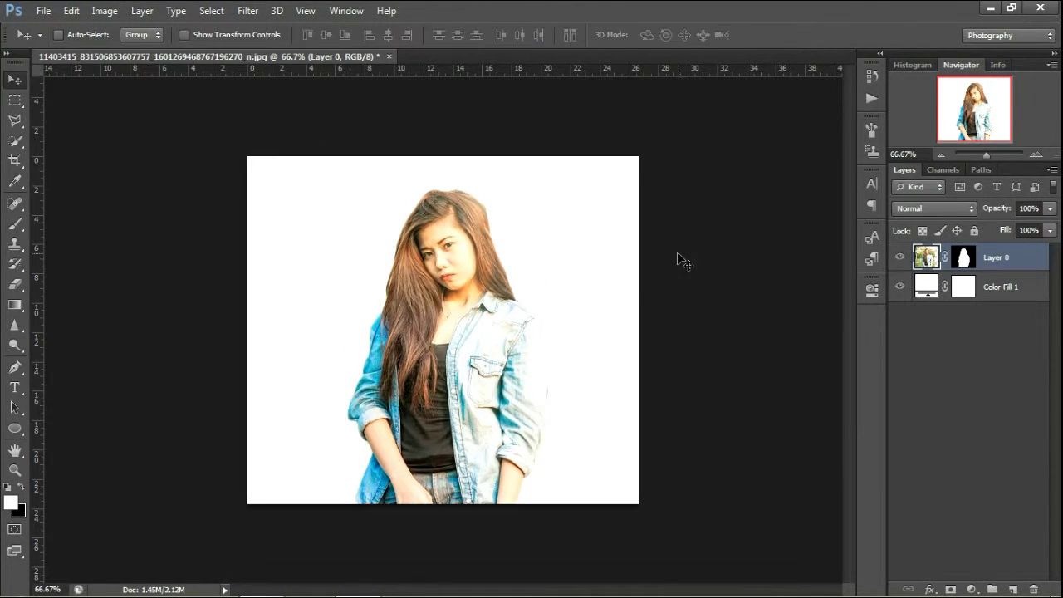
pyautogui.rightClick(1006, 261)
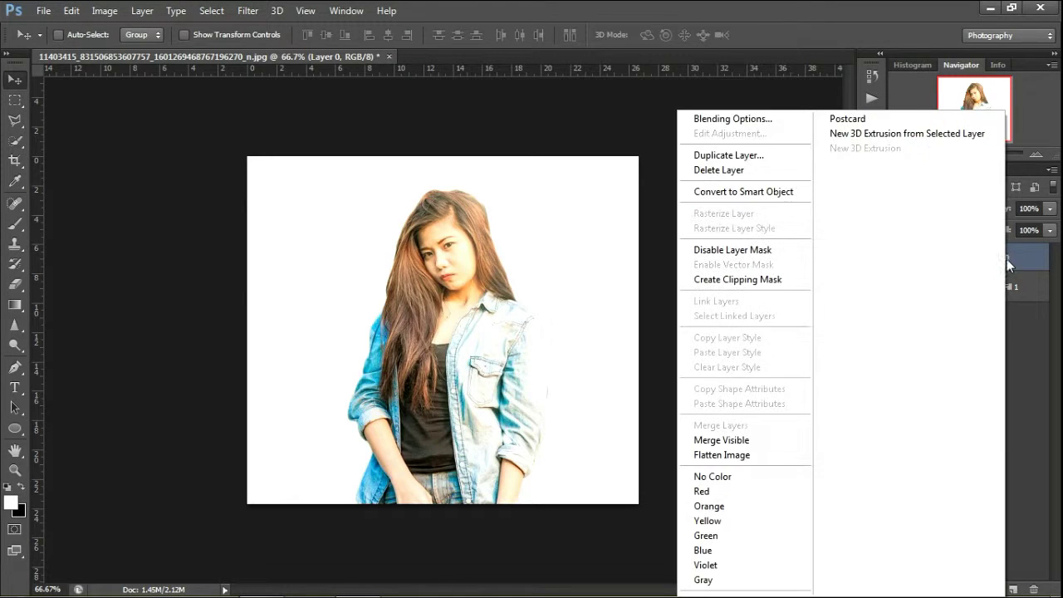
pyautogui.click(768, 455)
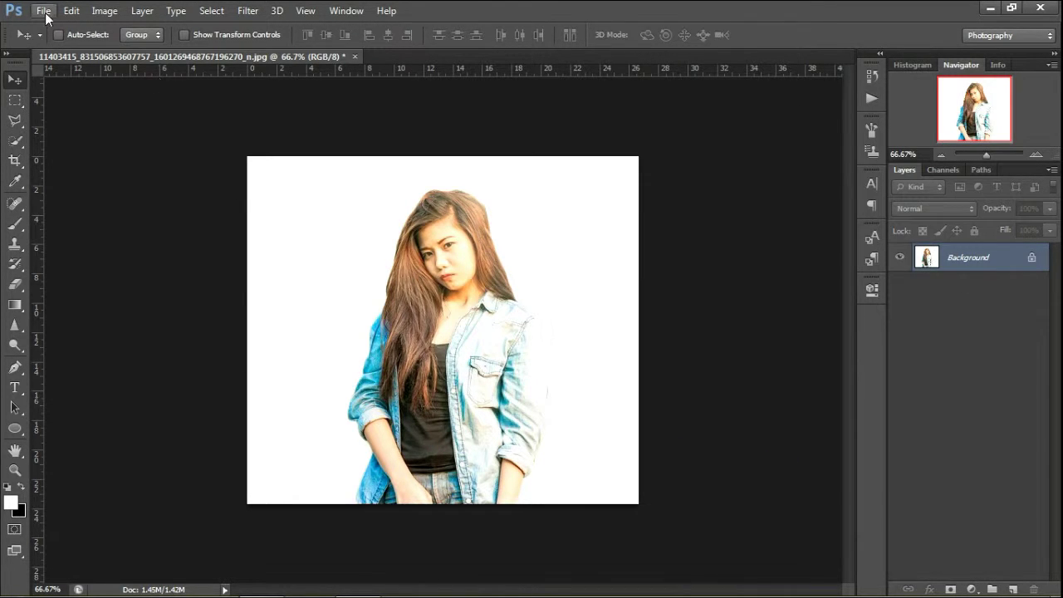
# Step: Apply a Black & White adjustment to the flattened image, then bring up File > Open
pyautogui.click(104, 11)
pyautogui.moveTo(127, 50)
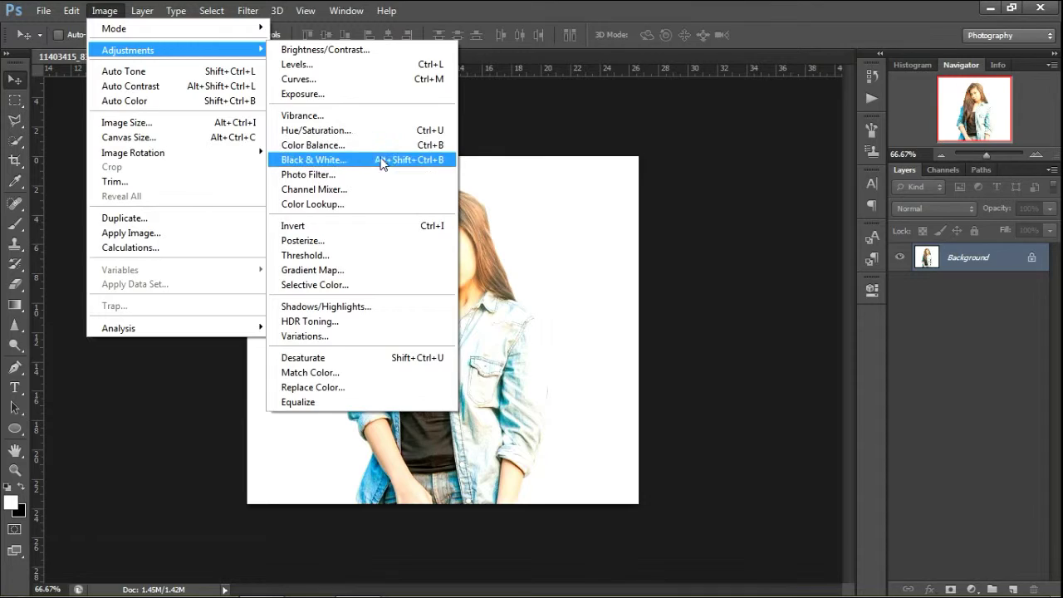
pyautogui.click(371, 160)
pyautogui.click(669, 93)
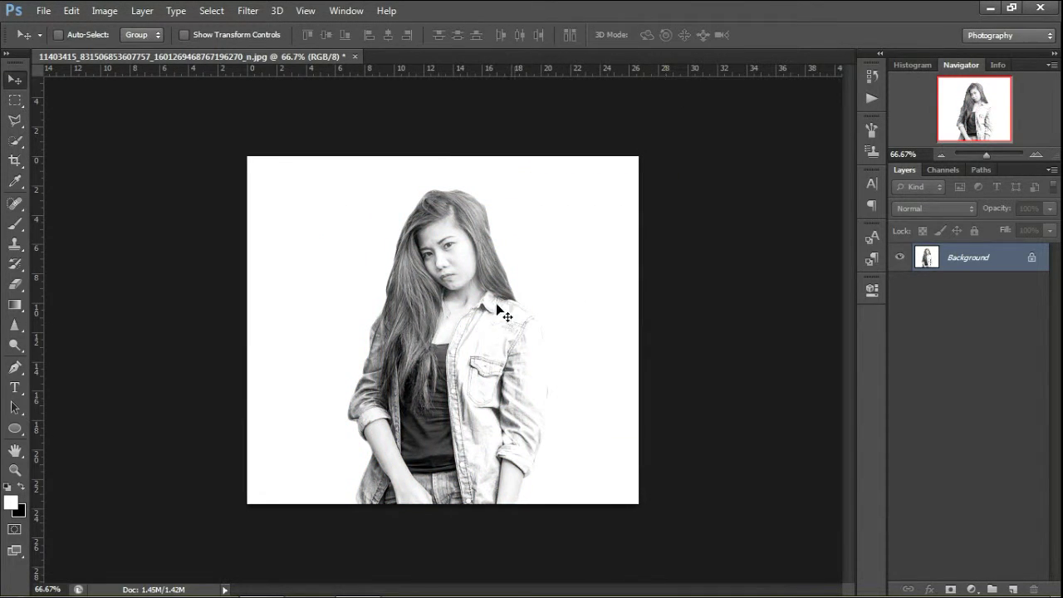
pyautogui.click(43, 11)
pyautogui.click(42, 47)
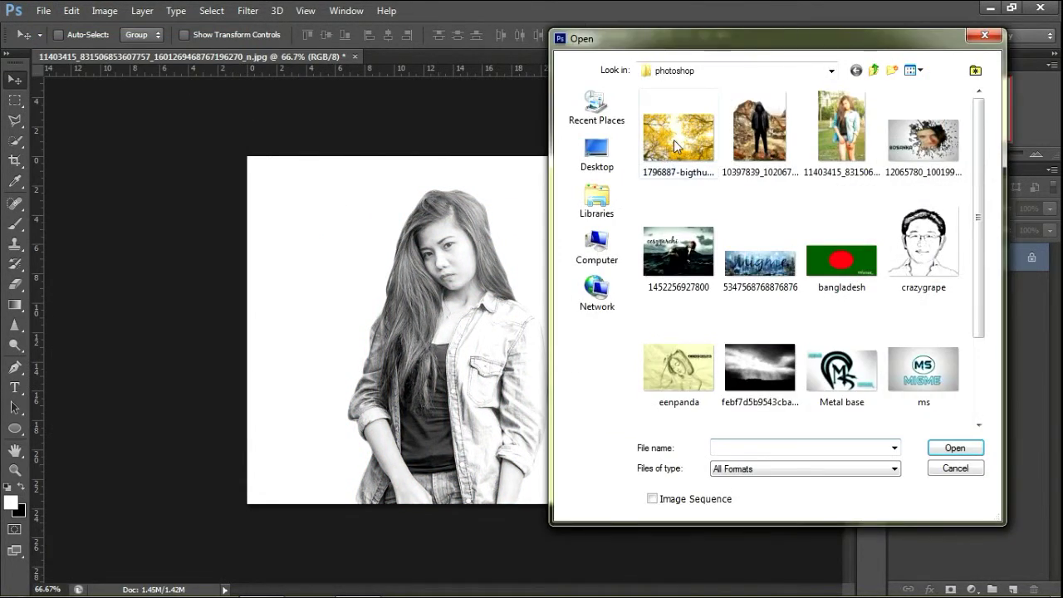
# Step: Open 1796887-bigthumbnail.jpg and load its Blue channel as a selection
pyautogui.doubleClick(674, 141)
pyautogui.click(956, 169)
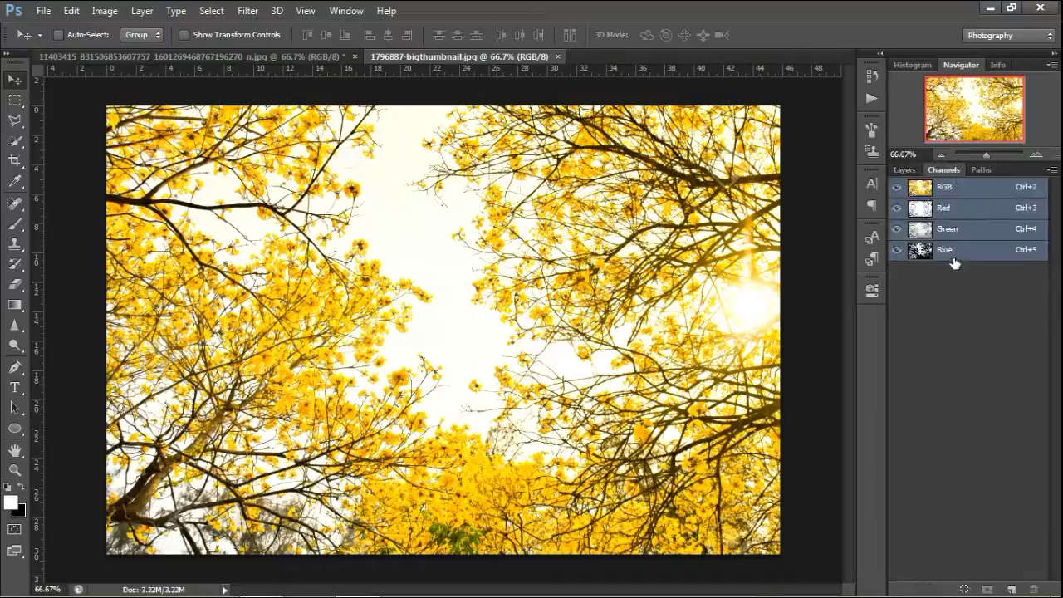
pyautogui.click(952, 256)
pyautogui.click(965, 588)
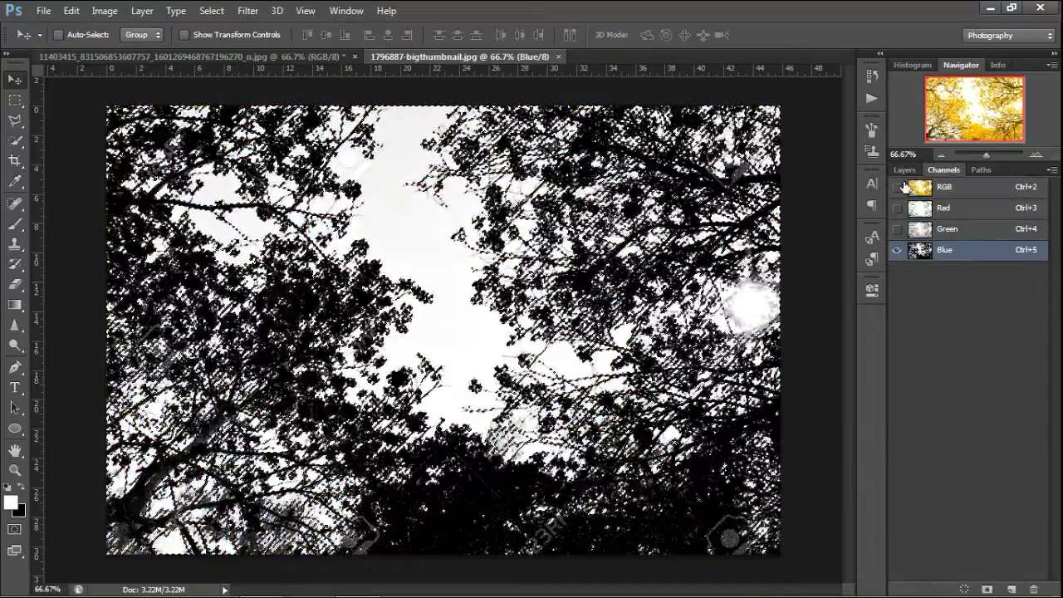
pyautogui.click(896, 187)
pyautogui.click(905, 170)
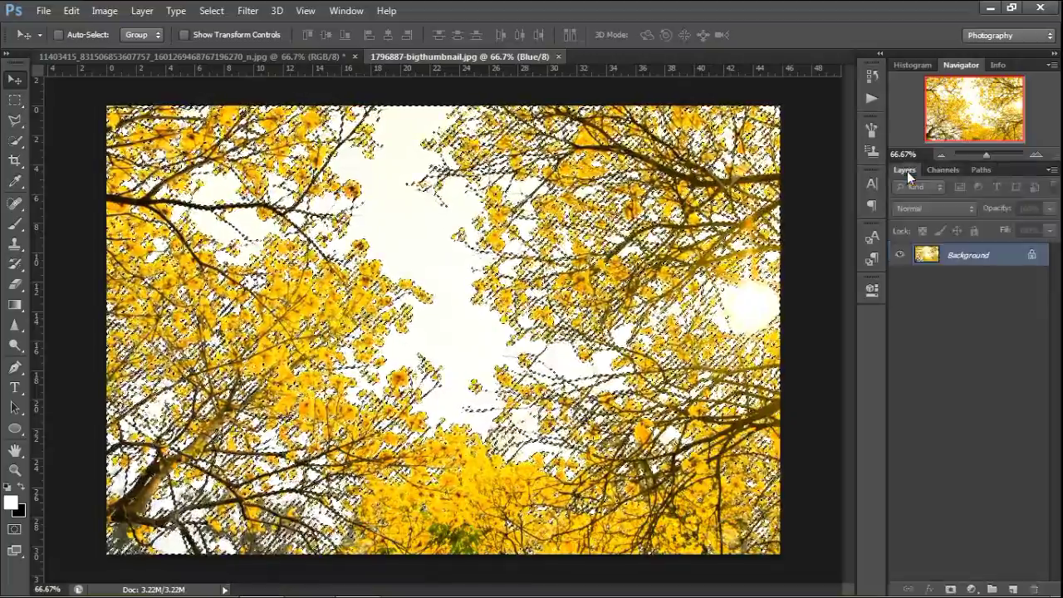
# Step: Whiten the sky with Hue/Saturation (Saturation -100, Lightness +100), stamp visible, and drag it into the portrait
pyautogui.click(972, 588)
pyautogui.click(954, 394)
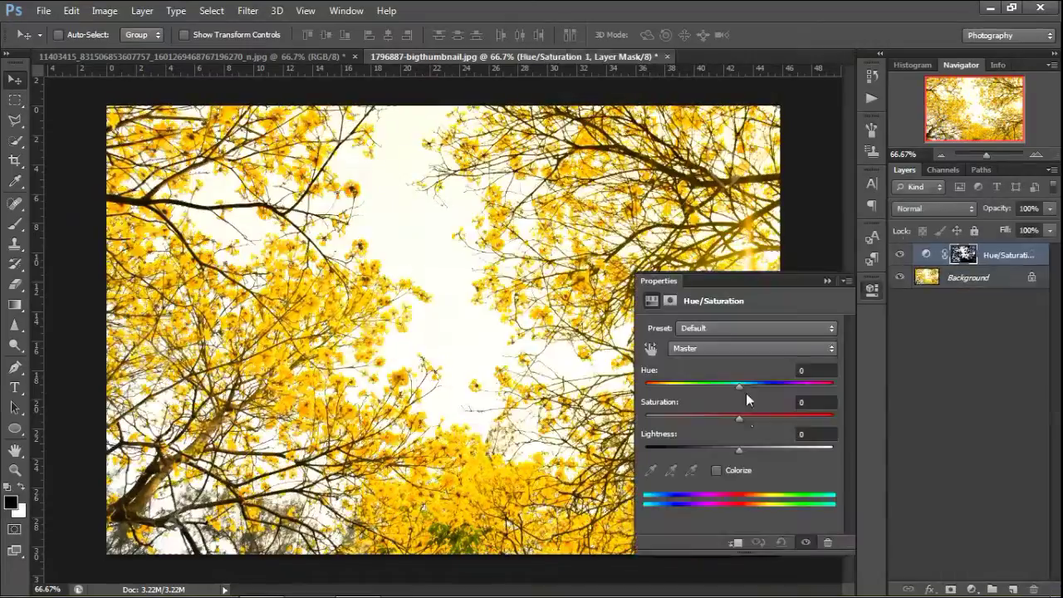
pyautogui.moveTo(739, 417); pyautogui.dragTo(645, 417)
pyautogui.moveTo(739, 450); pyautogui.dragTo(833, 451)
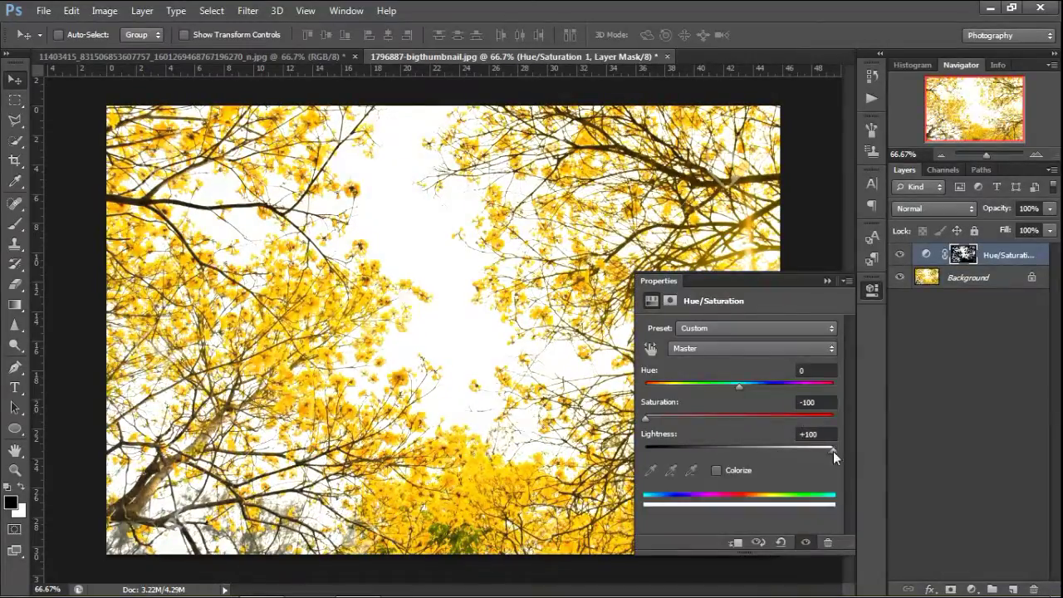
pyautogui.click(827, 282)
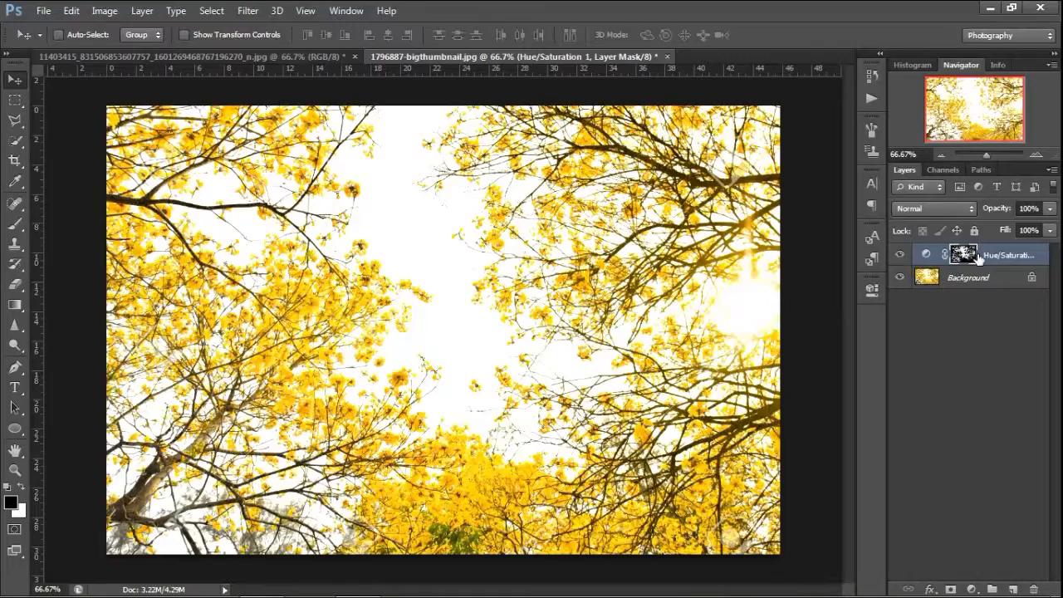
pyautogui.hotkey('ctrl', 'alt', 'shift', 'e')
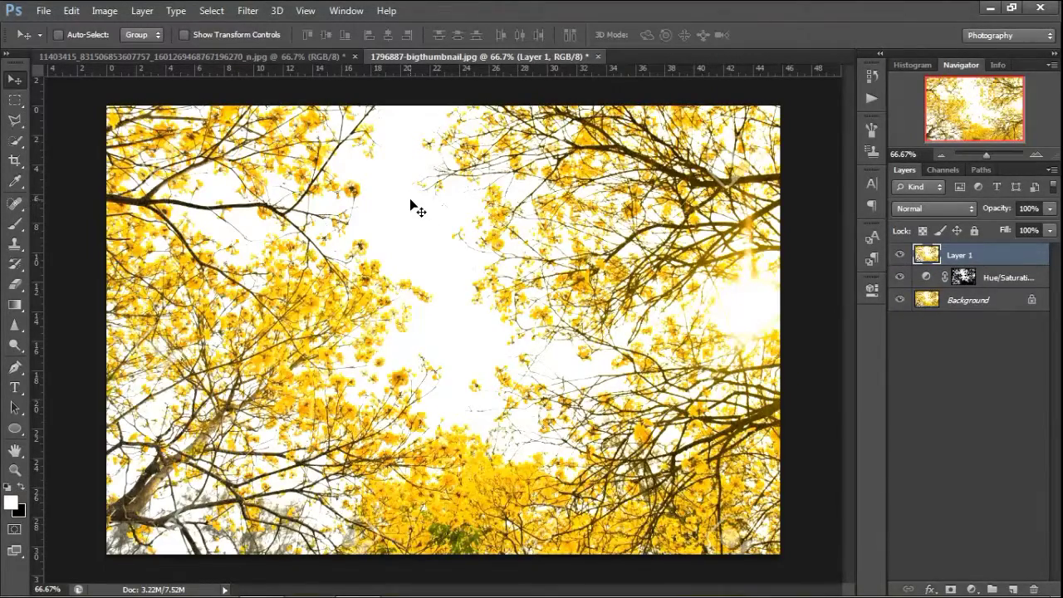
pyautogui.moveTo(357, 177); pyautogui.dragTo(438, 254)
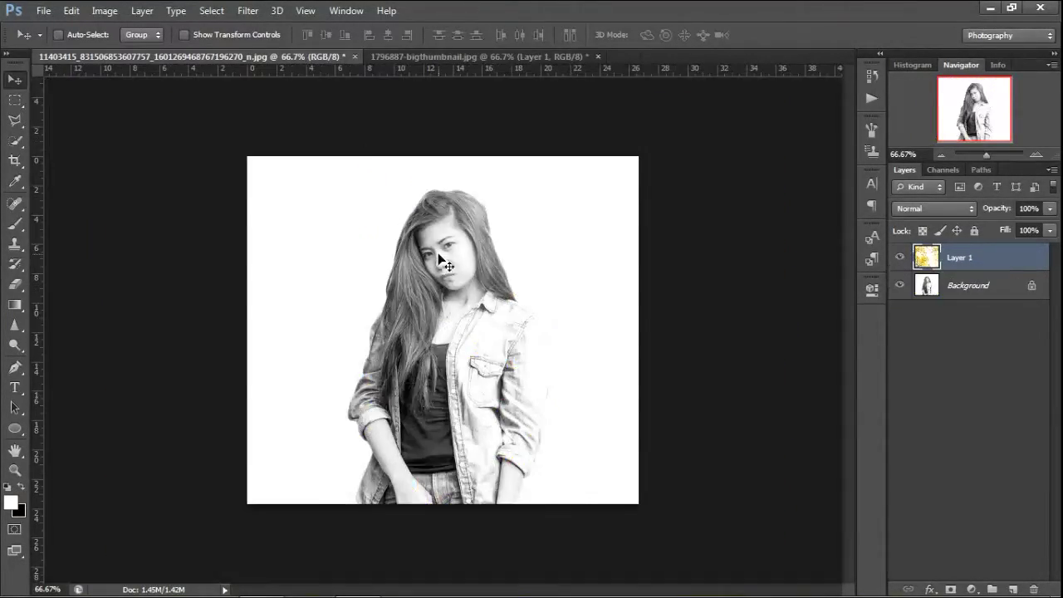
# Step: Rotate the flower layer a quarter turn and scale it to span the canvas height
pyautogui.hotkey('ctrl', 't')
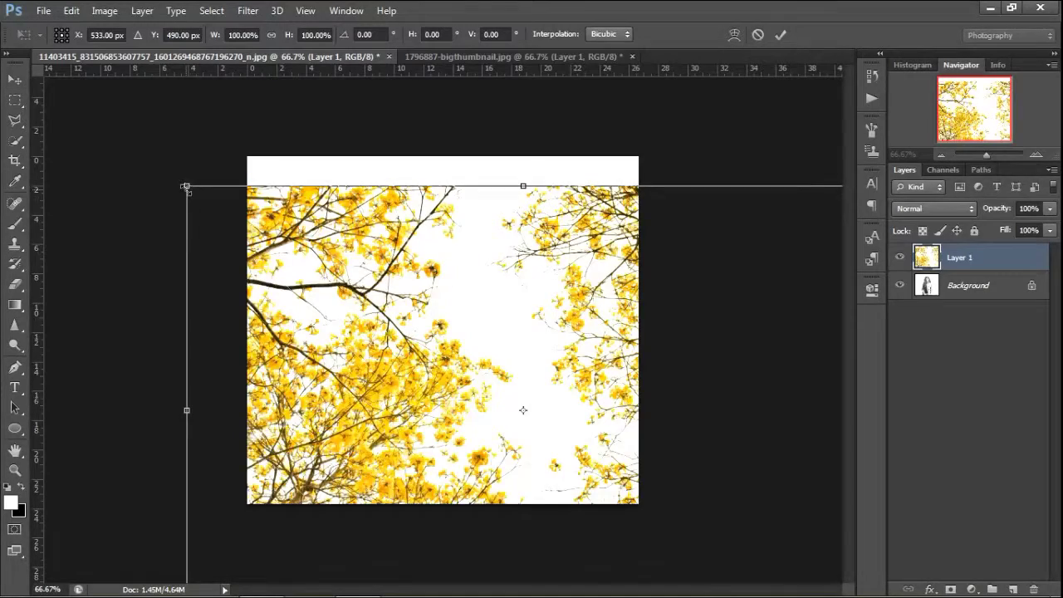
pyautogui.moveTo(186, 186); pyautogui.dragTo(308, 225)
pyautogui.moveTo(382, 266); pyautogui.dragTo(382, 236)
pyautogui.moveTo(607, 280); pyautogui.dragTo(613, 337)
pyautogui.moveTo(591, 473); pyautogui.dragTo(620, 522)
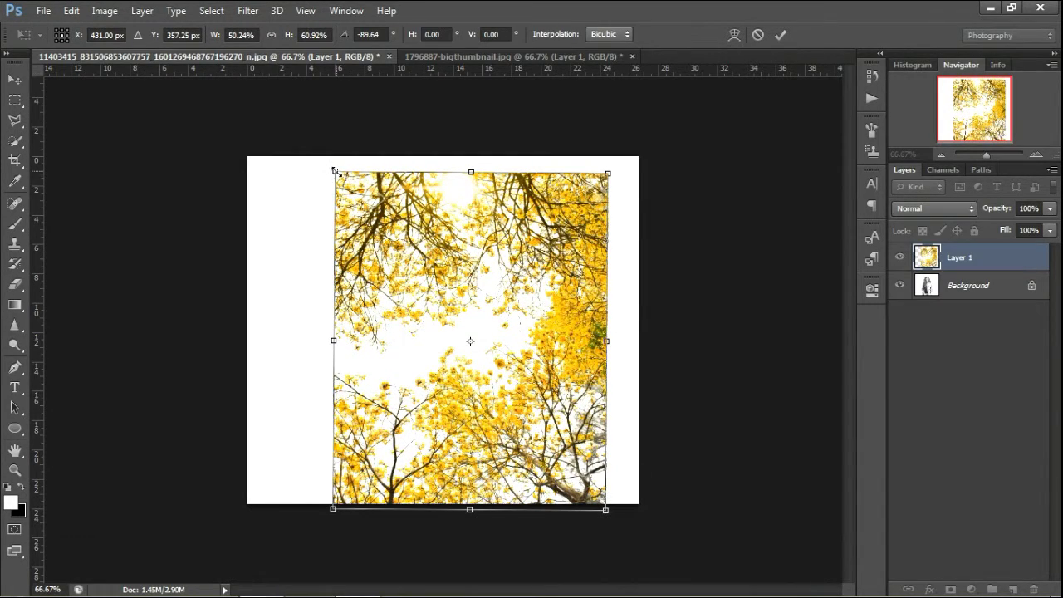
pyautogui.moveTo(334, 171); pyautogui.dragTo(296, 157)
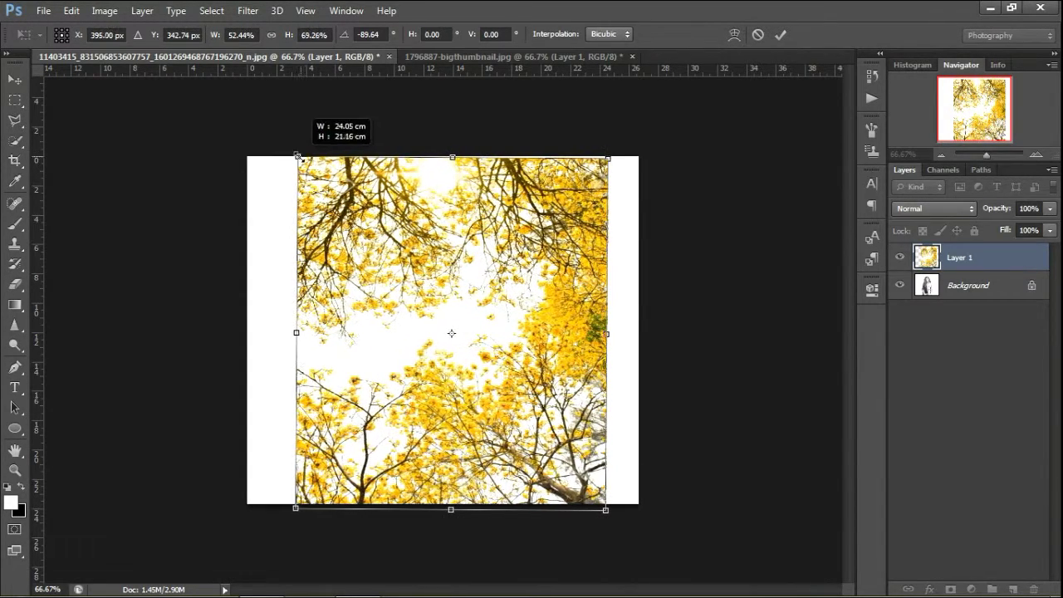
pyautogui.click(781, 37)
# Step: Stretch the flower layer slightly taller with a second Free Transform
pyautogui.hotkey('ctrl', 't')
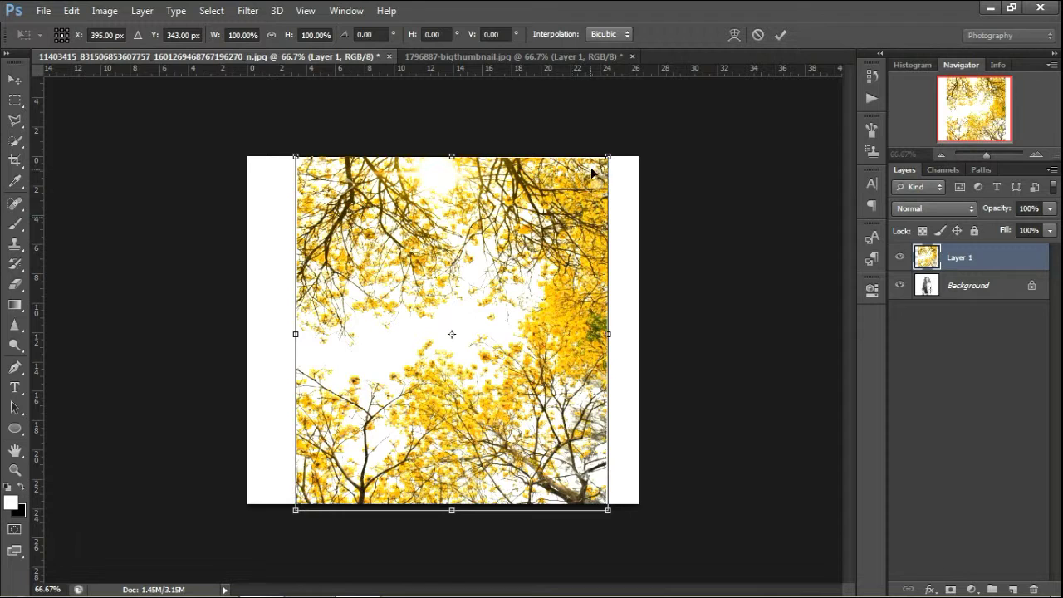
pyautogui.moveTo(608, 155); pyautogui.dragTo(607, 149)
pyautogui.click(777, 37)
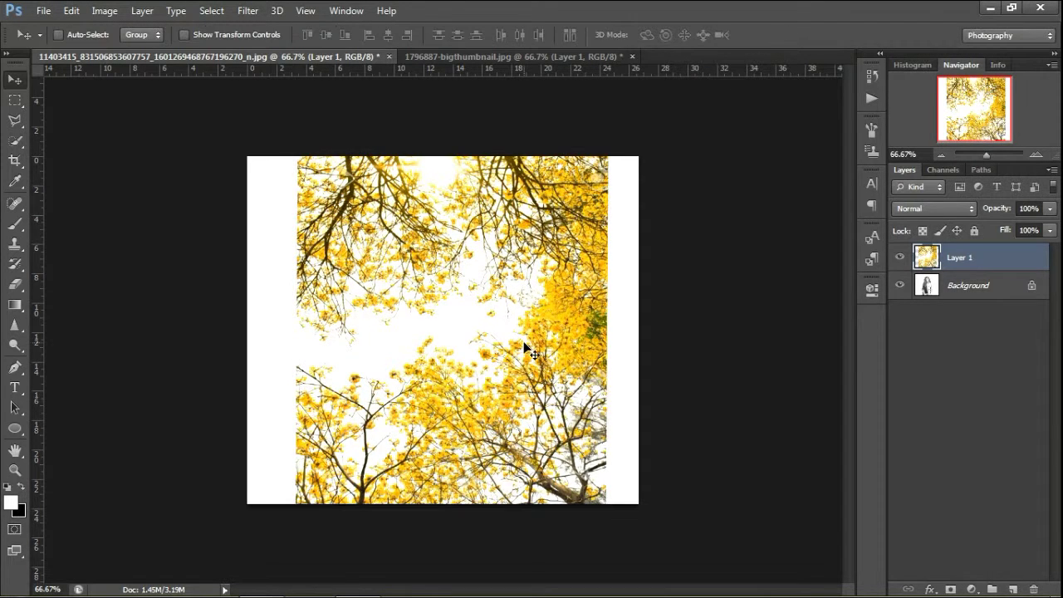
pyautogui.click(104, 10)
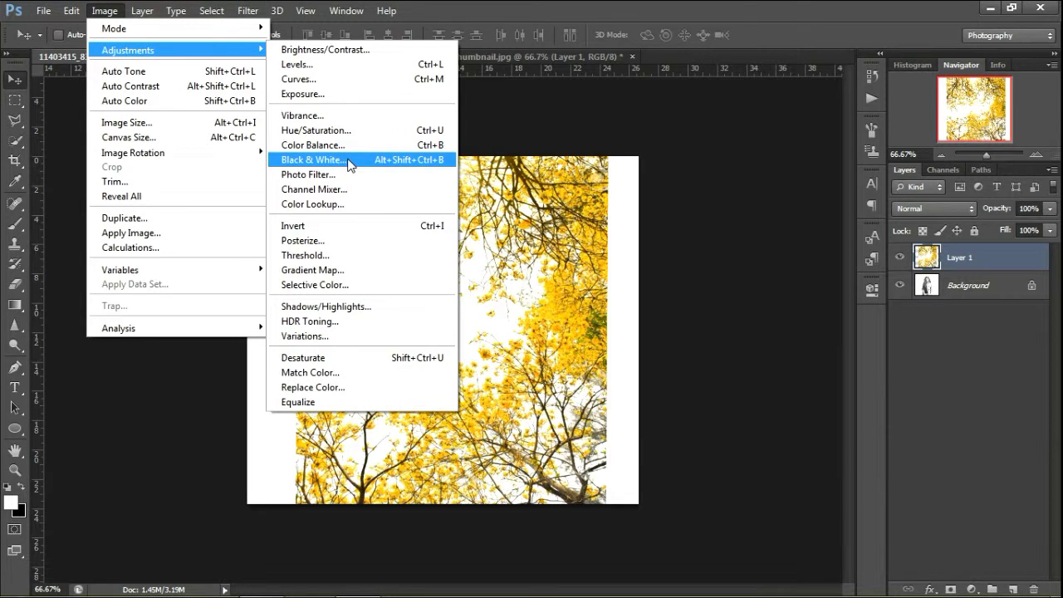
# Step: Convert the flower layer to black and white, set its blend mode to Lighten, and nudge it
pyautogui.click(349, 161)
pyautogui.click(635, 94)
pyautogui.click(925, 207)
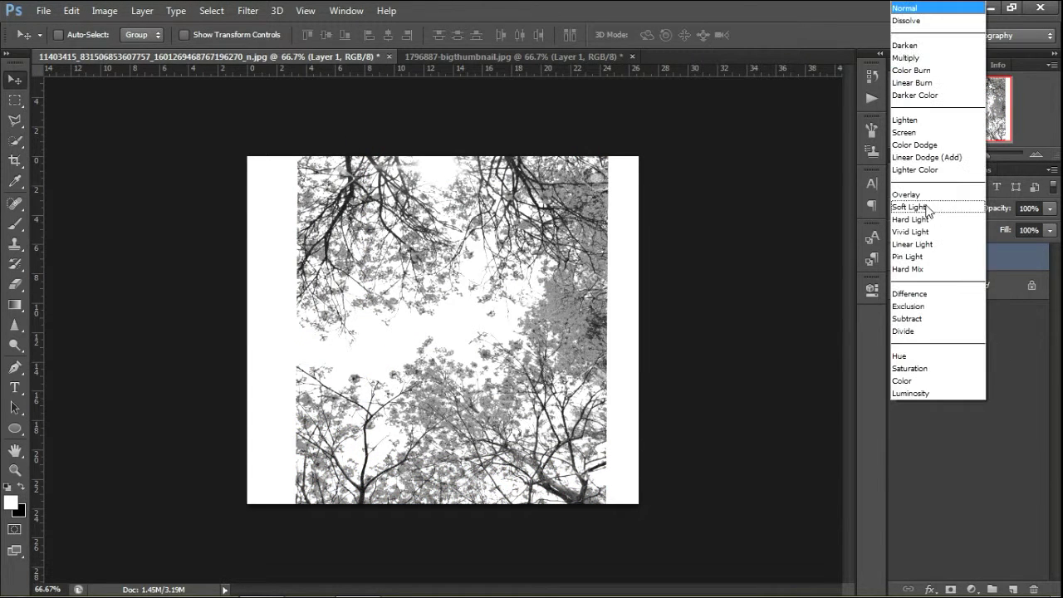
pyautogui.click(929, 121)
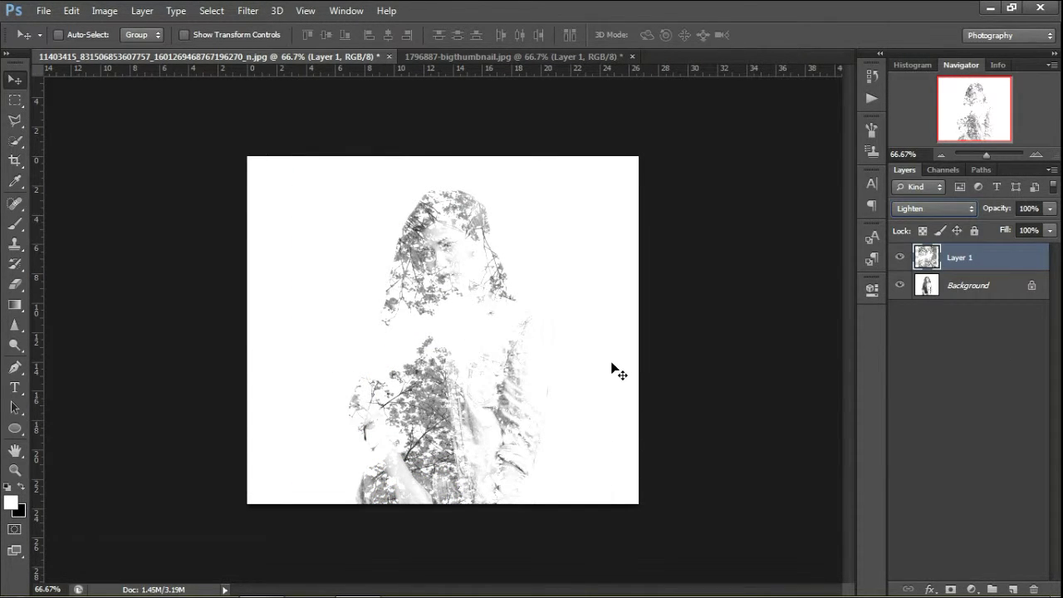
pyautogui.moveTo(530, 387); pyautogui.dragTo(521, 386)
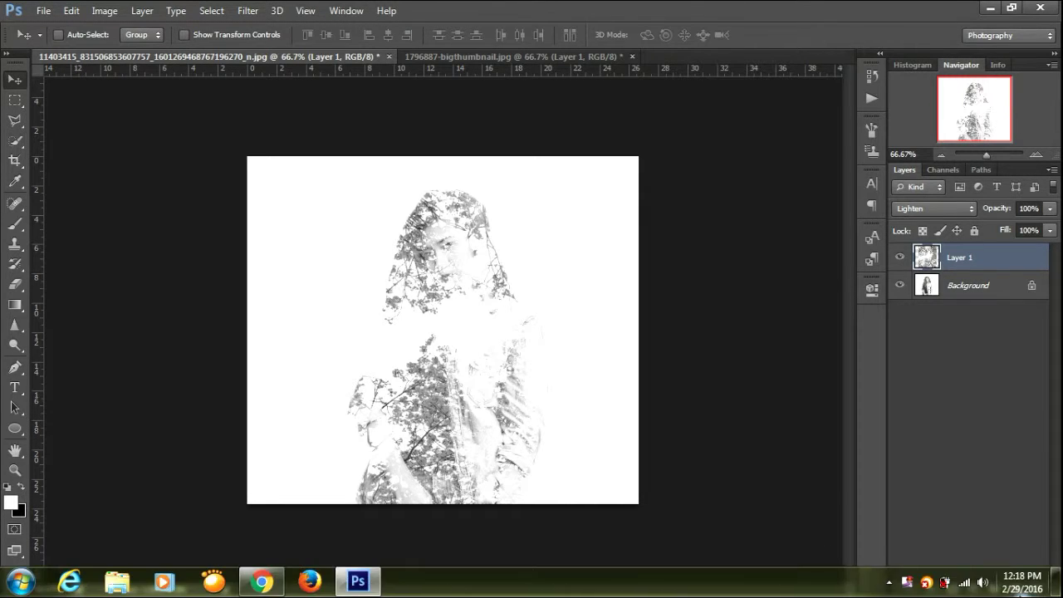
# Step: Mask the flower layer with a diagonal black-to-white gradient, then add a second mask
pyautogui.click(950, 588)
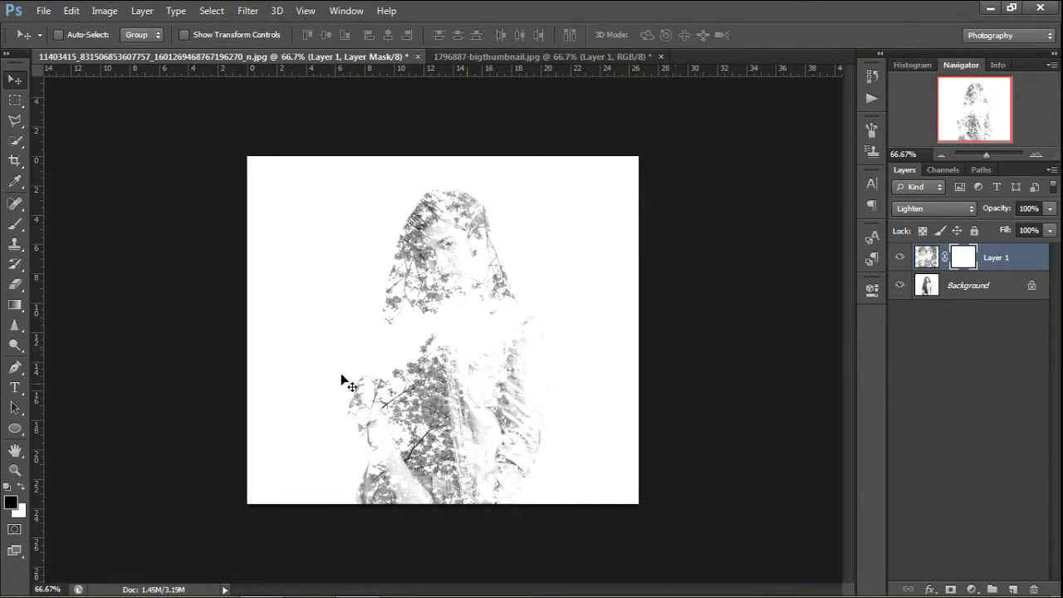
pyautogui.click(15, 304)
pyautogui.moveTo(566, 517); pyautogui.dragTo(366, 206)
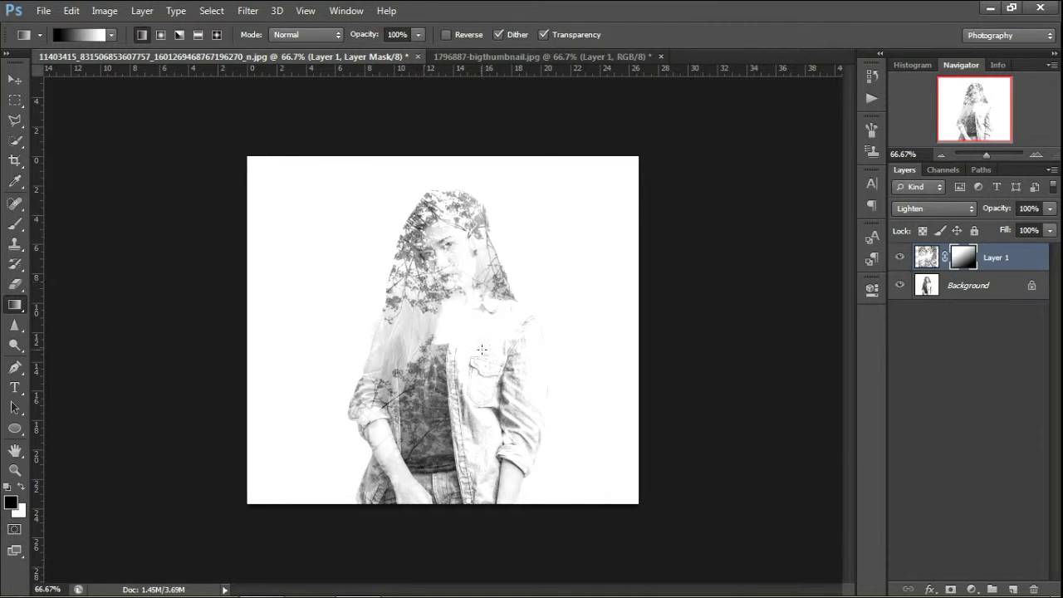
pyautogui.moveTo(337, 213); pyautogui.dragTo(582, 523)
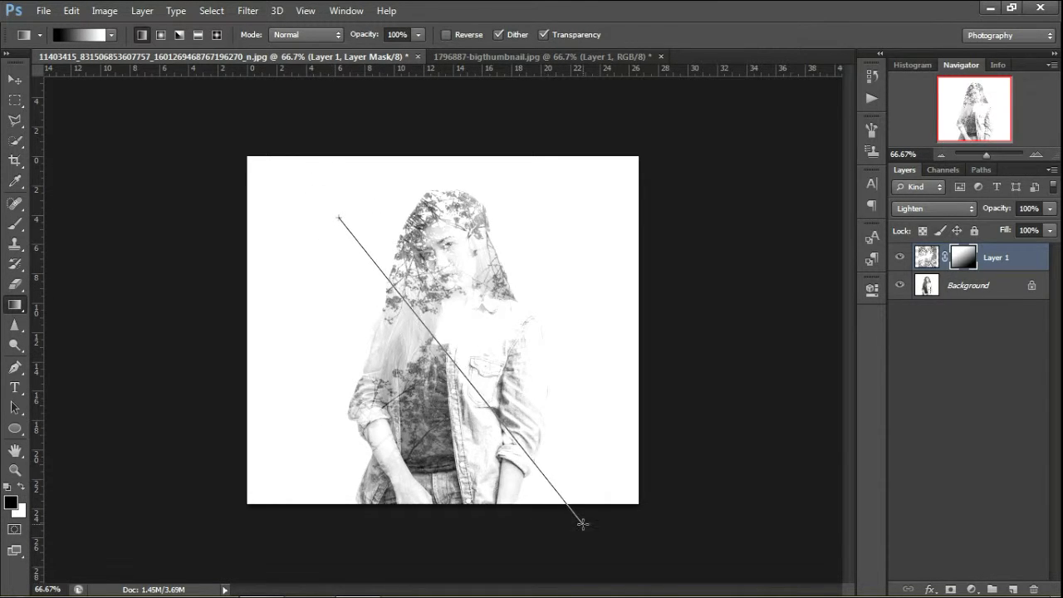
pyautogui.moveTo(501, 441); pyautogui.dragTo(450, 367)
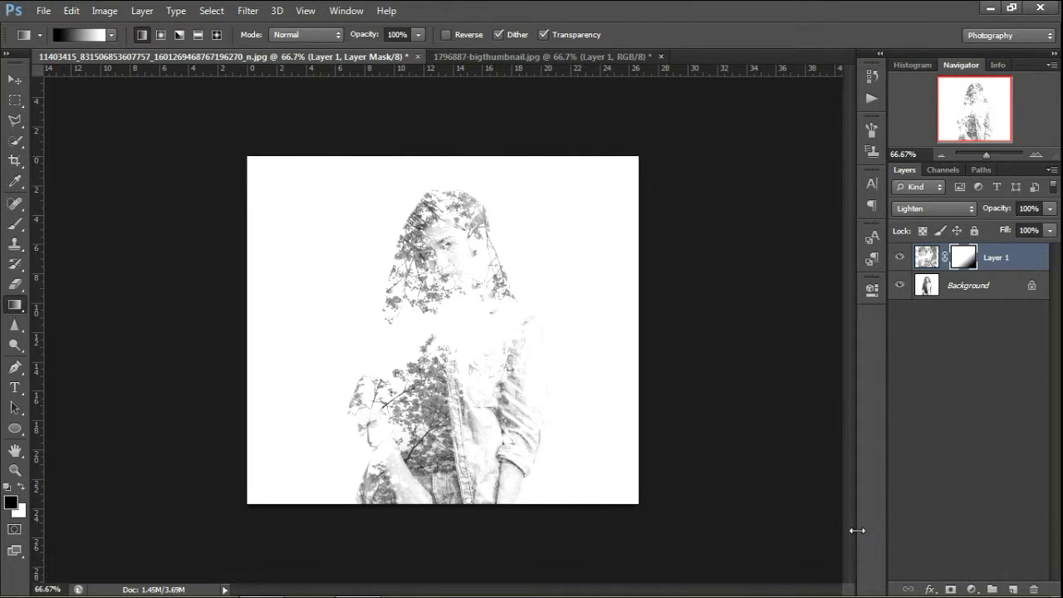
pyautogui.click(949, 590)
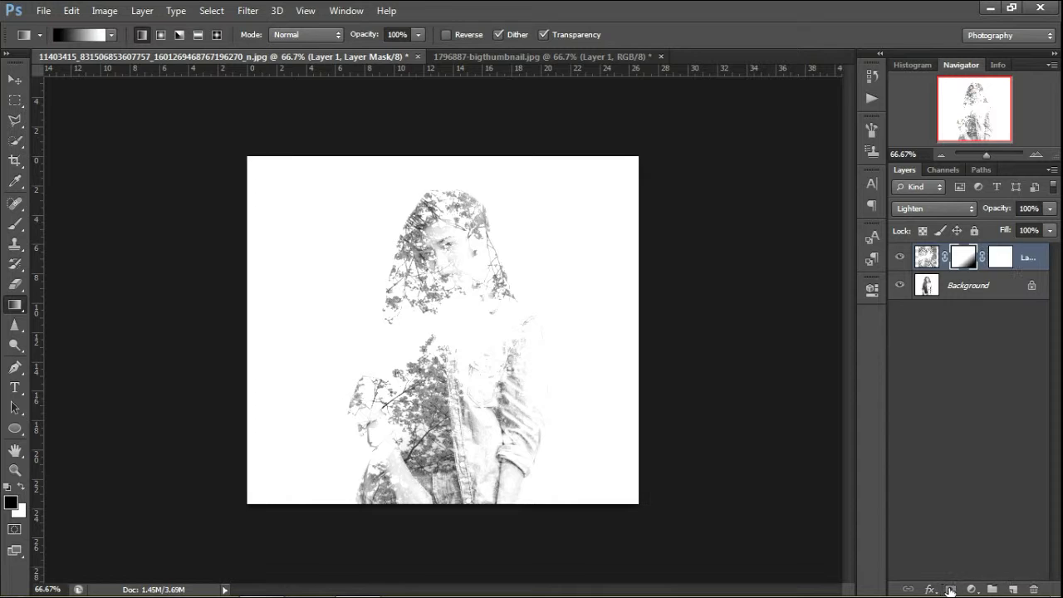
# Step: Erase on the mask to reveal the woman's face and chin through the flowers
pyautogui.click(15, 284)
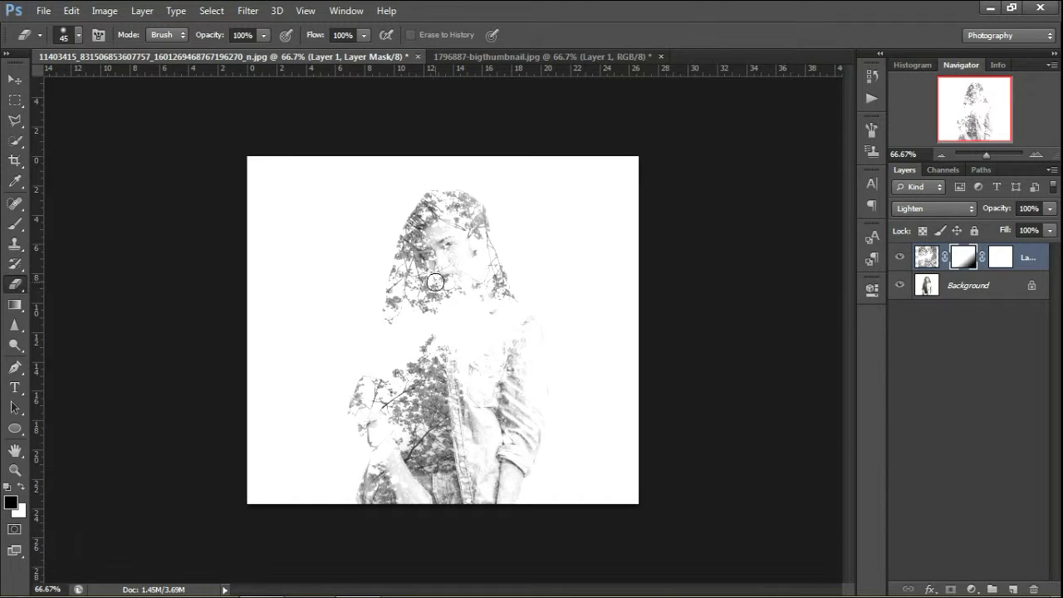
pyautogui.press('x')
pyautogui.moveTo(446, 261)
pyautogui.mouseDown()
pyautogui.moveTo(450, 275)
pyautogui.moveTo(460, 251)
pyautogui.moveTo(452, 222)
pyautogui.moveTo(440, 203)
pyautogui.moveTo(418, 208)
pyautogui.moveTo(436, 201)
pyautogui.mouseUp()
pyautogui.press('x')
pyautogui.press('x')
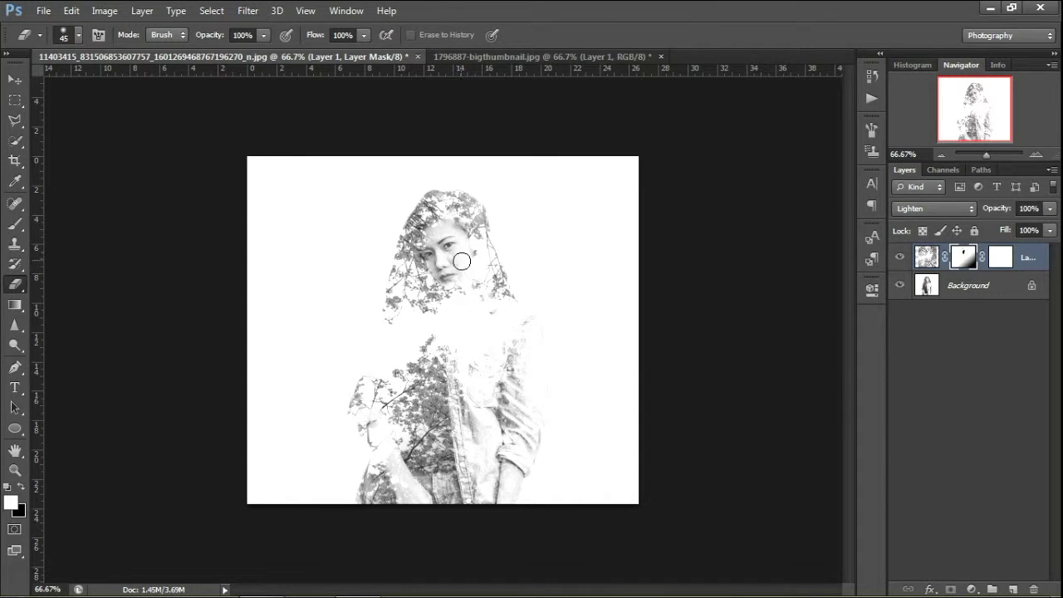
pyautogui.moveTo(455, 274); pyautogui.dragTo(430, 302)
pyautogui.press('x')
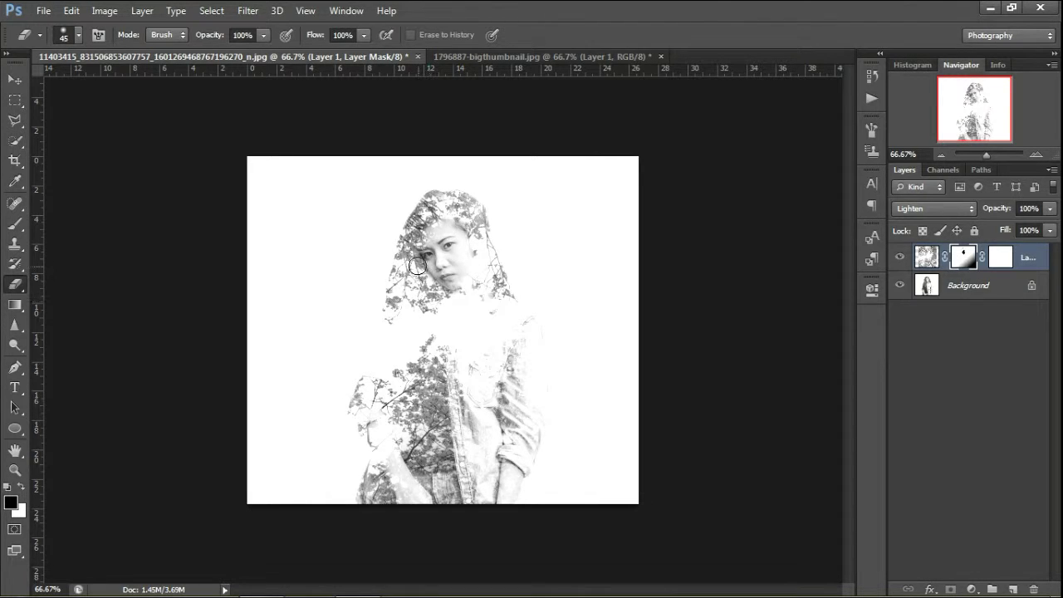
pyautogui.press('x')
# Step: Reveal the hair strands left of the face and nudge the flower layer down slightly
pyautogui.moveTo(403, 255)
pyautogui.mouseDown()
pyautogui.moveTo(416, 222)
pyautogui.moveTo(417, 242)
pyautogui.mouseUp()
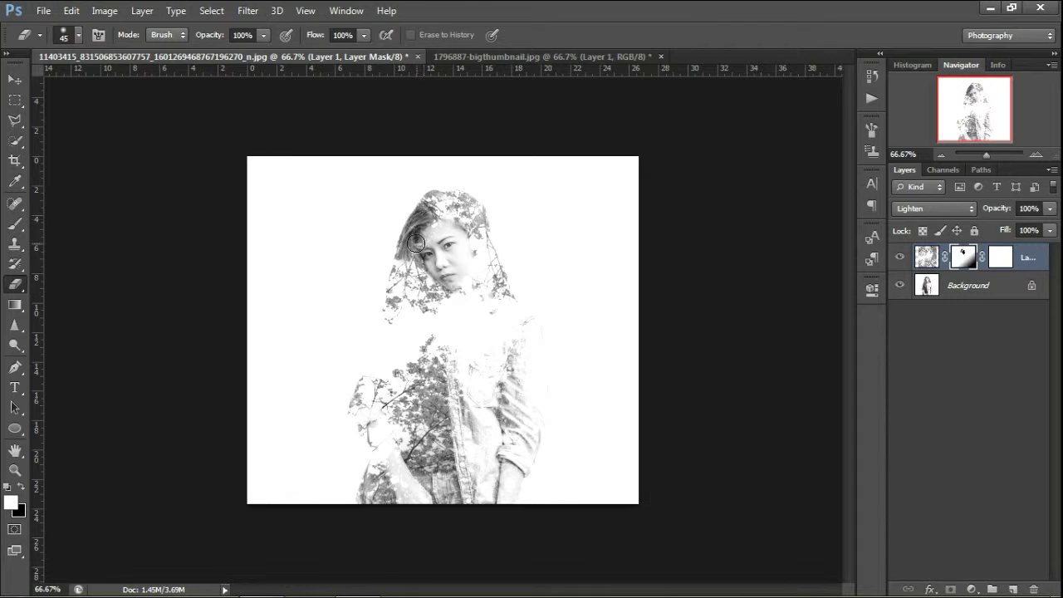
pyautogui.moveTo(401, 259)
pyautogui.mouseDown()
pyautogui.moveTo(429, 291)
pyautogui.moveTo(391, 283)
pyautogui.moveTo(415, 274)
pyautogui.moveTo(392, 246)
pyautogui.moveTo(419, 206)
pyautogui.mouseUp()
pyautogui.press('x')
pyautogui.click(926, 257)
pyautogui.press('x')
pyautogui.press('v')
pyautogui.moveTo(486, 333); pyautogui.dragTo(474, 339)
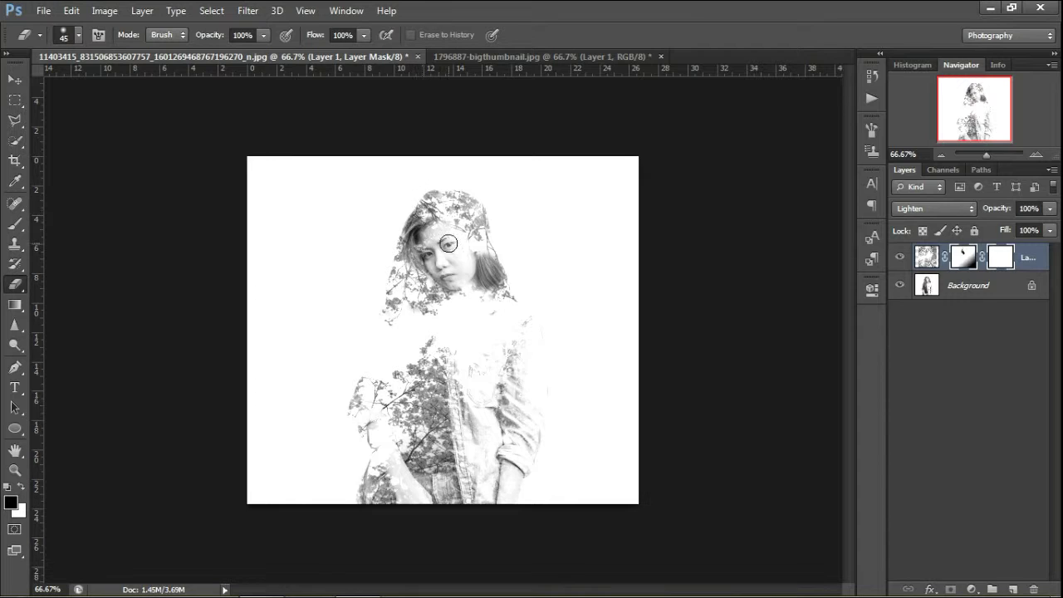
# Step: Reveal more of the face's left side and the dark hair beside the neck
pyautogui.press('x')
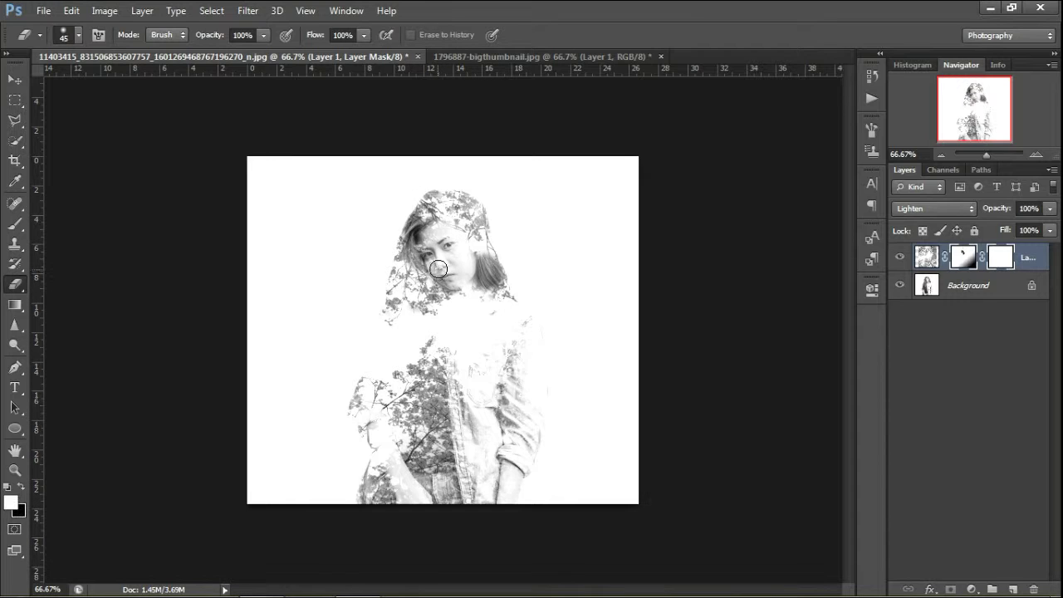
pyautogui.moveTo(415, 262); pyautogui.dragTo(412, 240)
pyautogui.moveTo(496, 275); pyautogui.dragTo(490, 286)
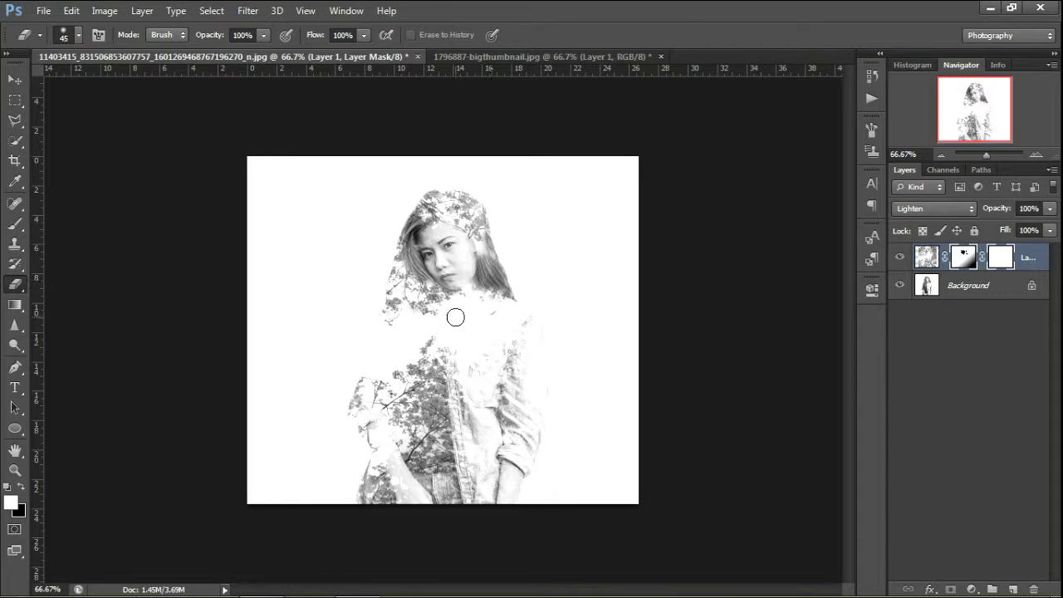
pyautogui.click(15, 79)
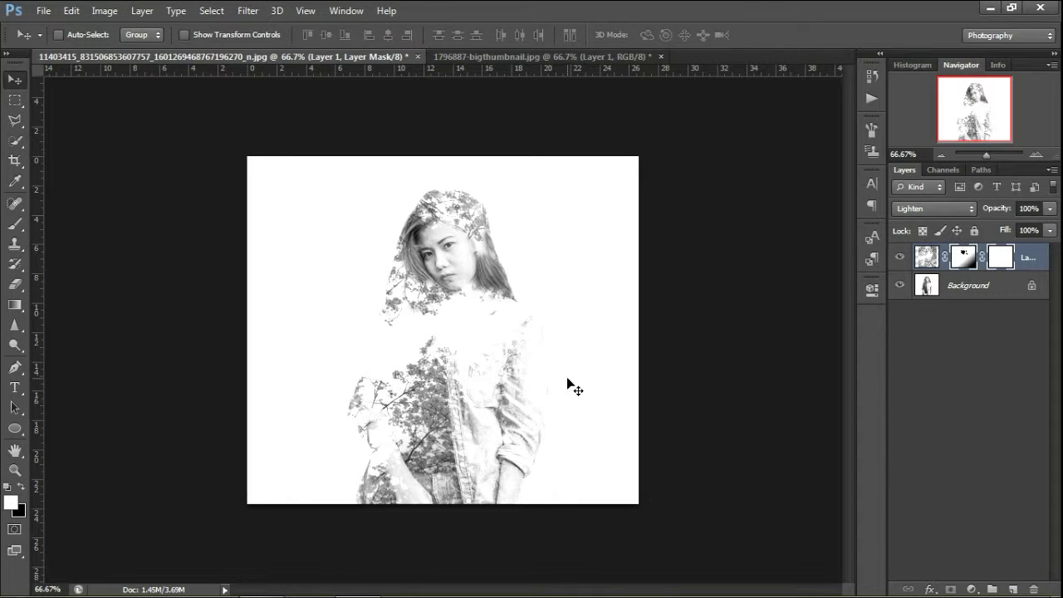